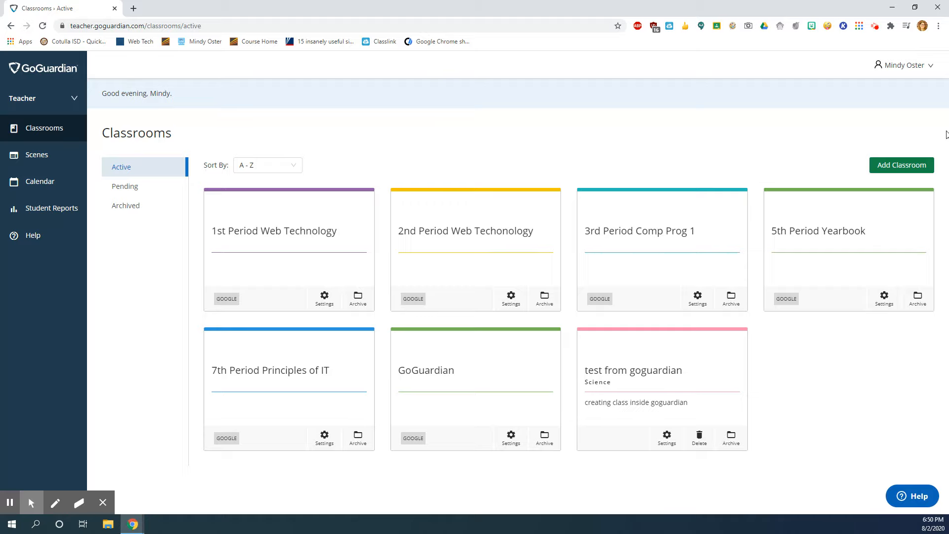
- Sign out of GoGuardian and log back in with the teacher's school Google account
left_click(931, 66)
left_click(905, 121)
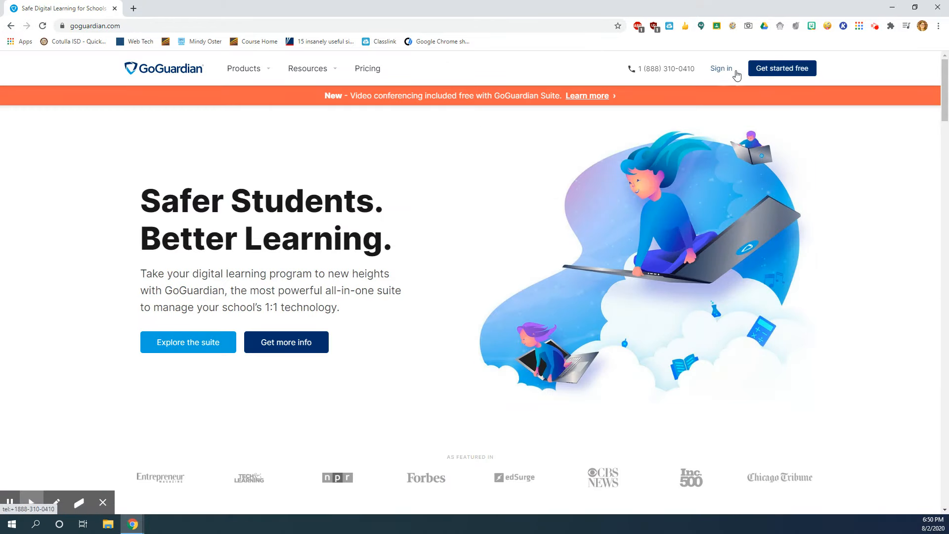
left_click(724, 70)
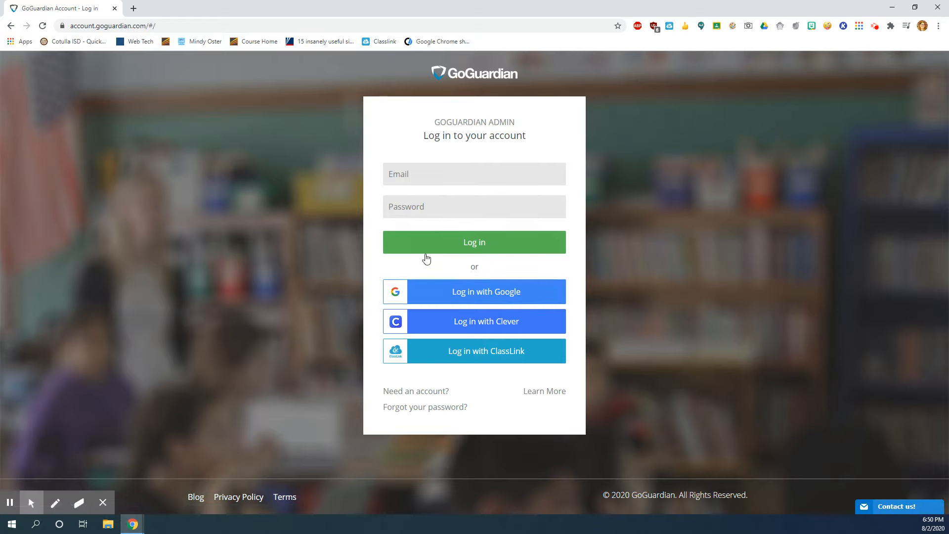
left_click(472, 290)
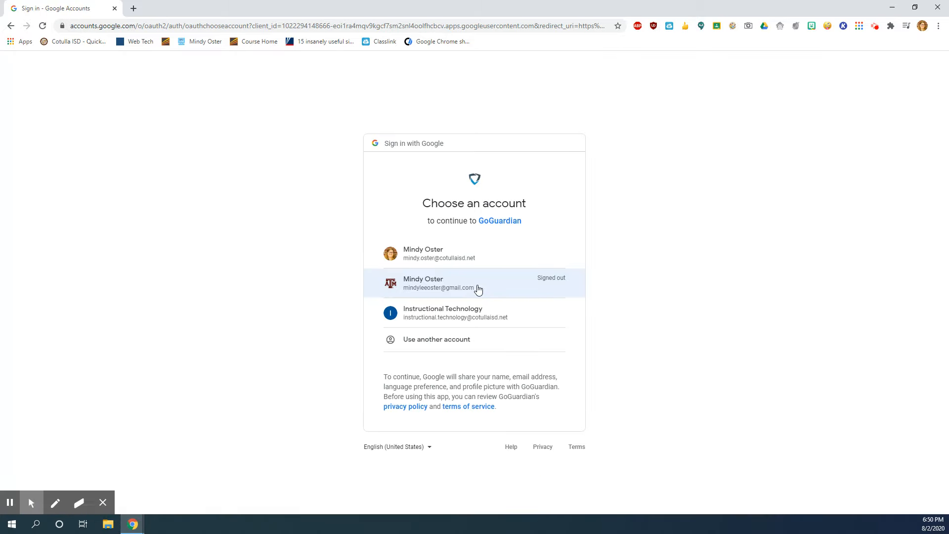
left_click(496, 253)
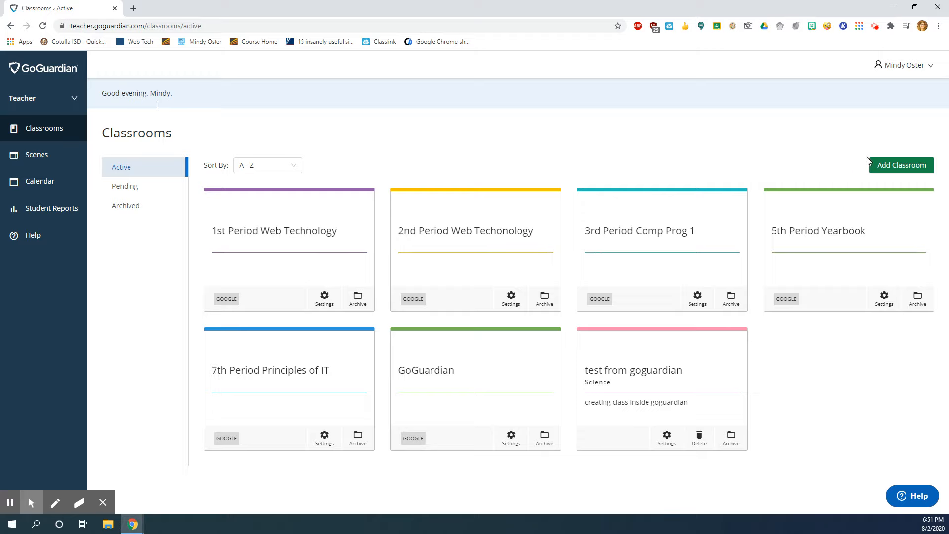
- Reconnect the teacher's school Google account for adding a Google classroom and allow GoGuardian the requested access
left_click(893, 170)
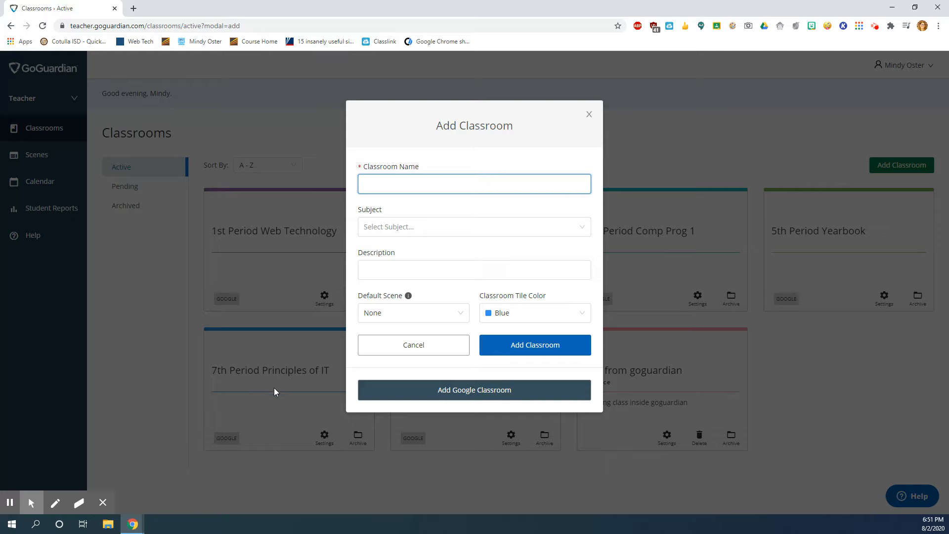
left_click(528, 391)
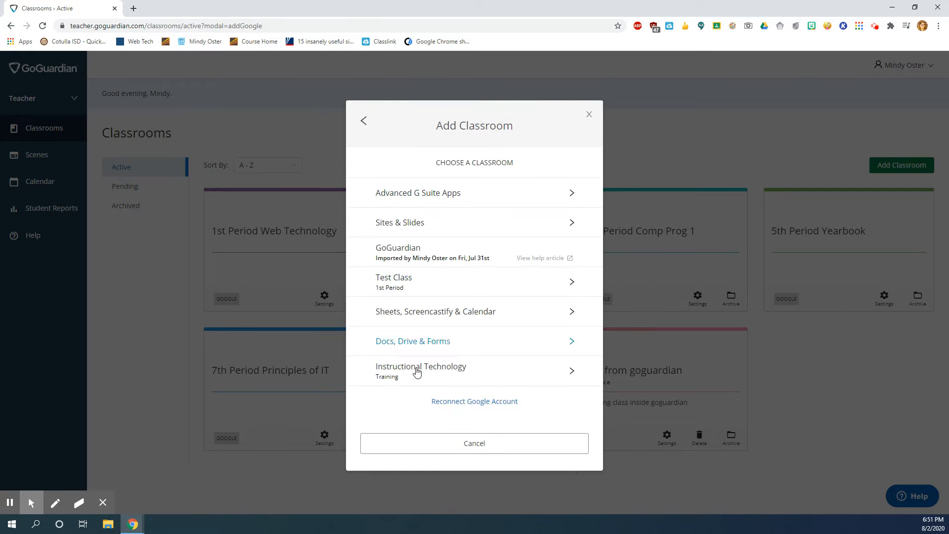
left_click(506, 402)
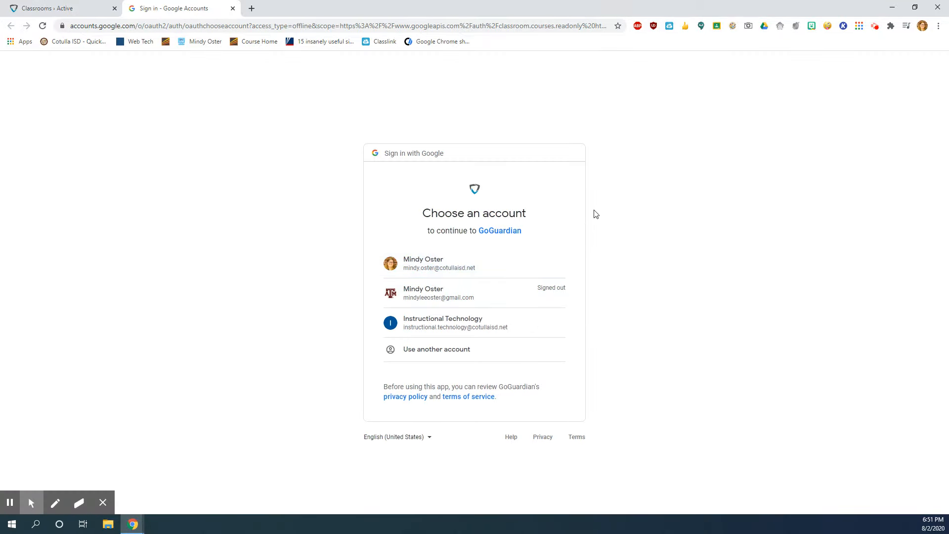
left_click(456, 267)
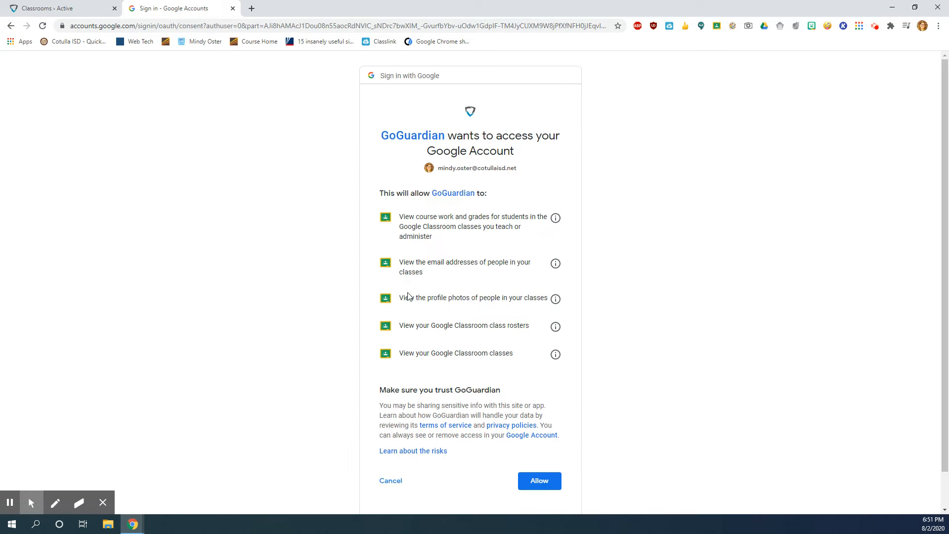
left_click(540, 481)
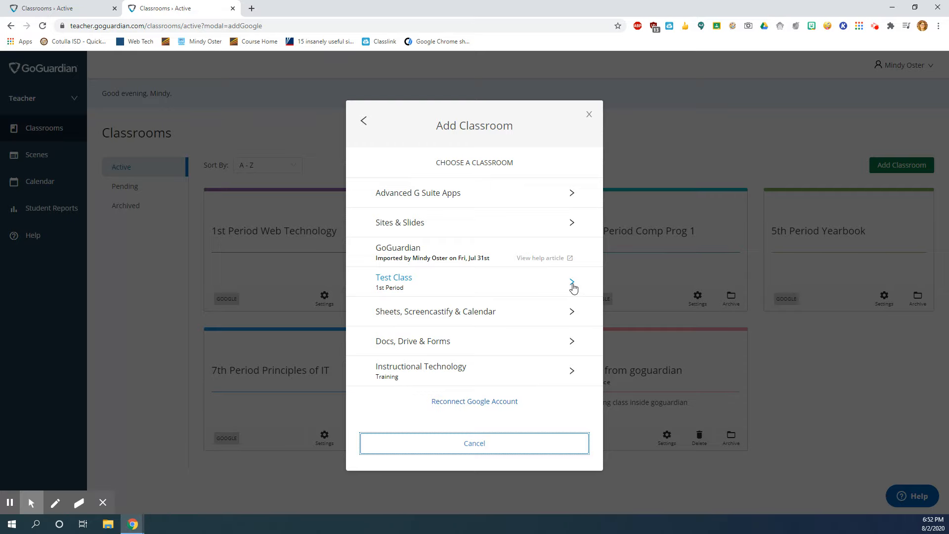
- Import the Google classroom Test Class and sync its students from Google
left_click(572, 284)
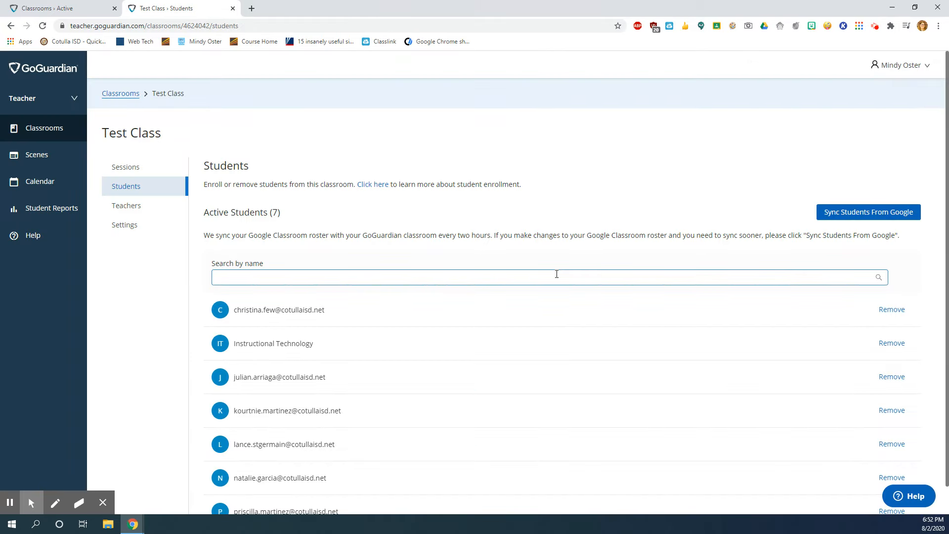
scroll(557, 274, "down", 1)
scroll(556, 274, "up", 1)
scroll(557, 274, "down", 1)
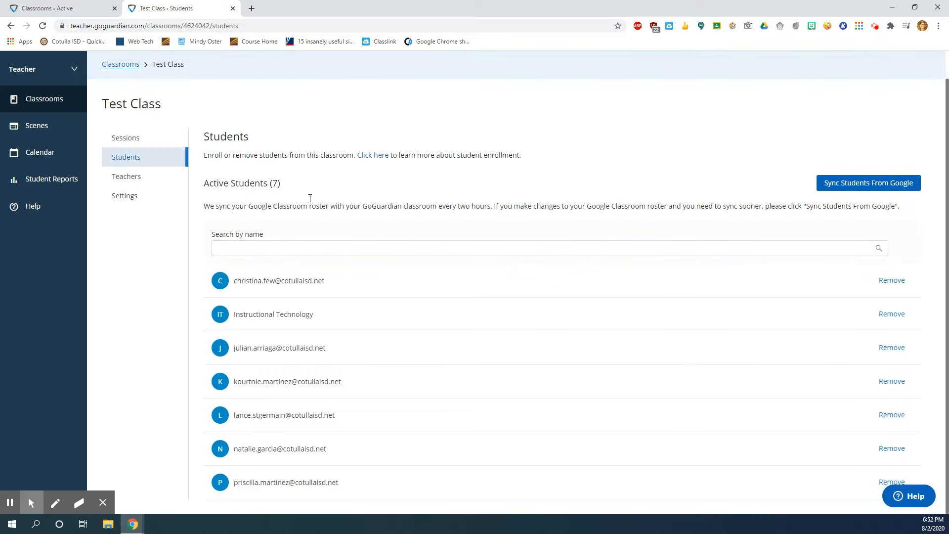
left_click(901, 185)
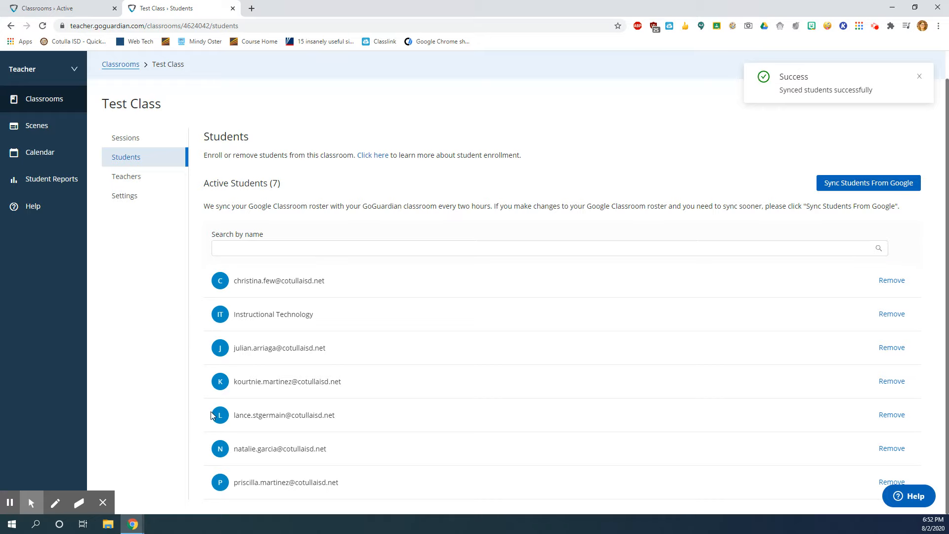
- Open Test Class from the classroom list and review its sessions and student roster
left_click(31, 107)
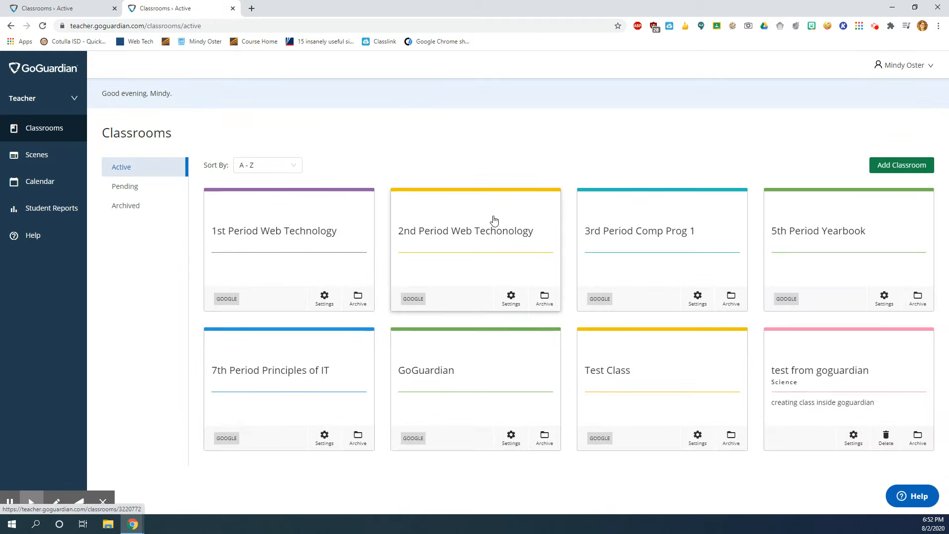
left_click(712, 394)
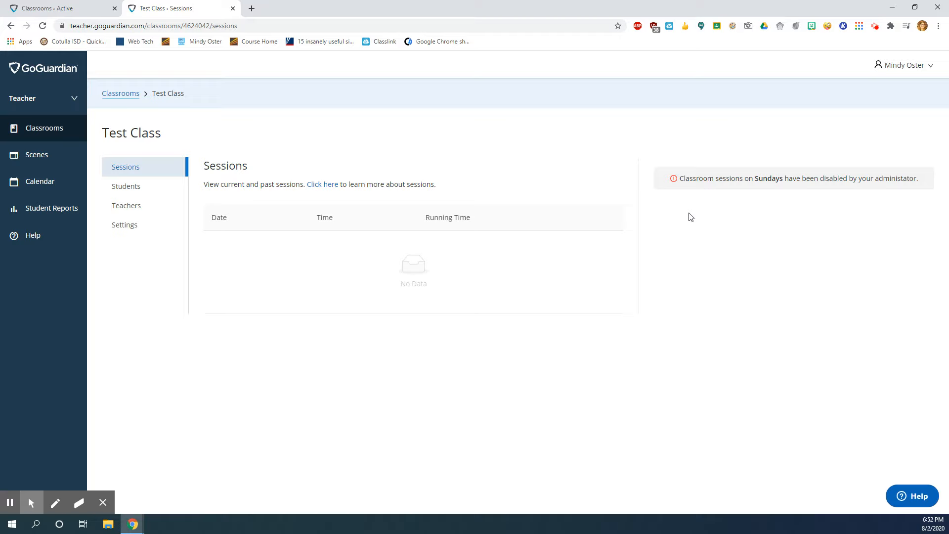
left_click(127, 187)
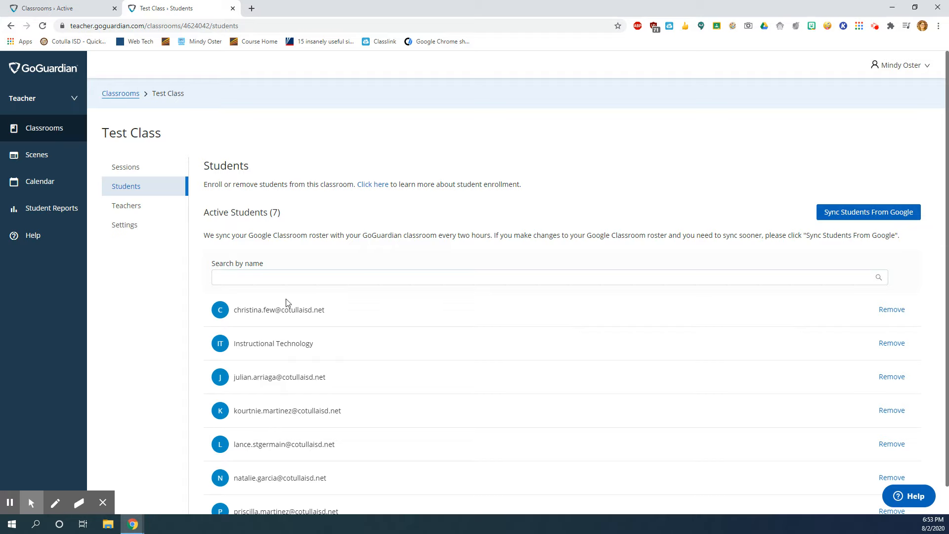
left_click(62, 134)
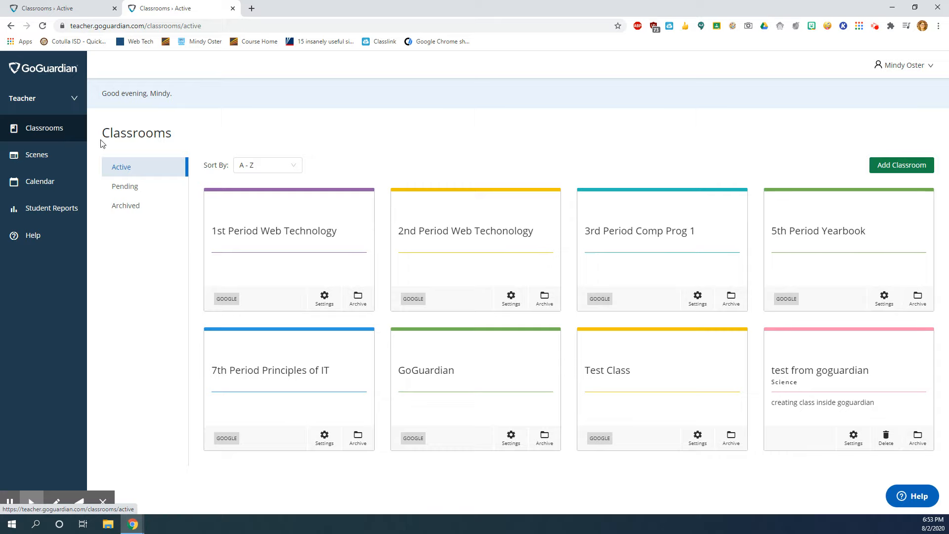
left_click(724, 386)
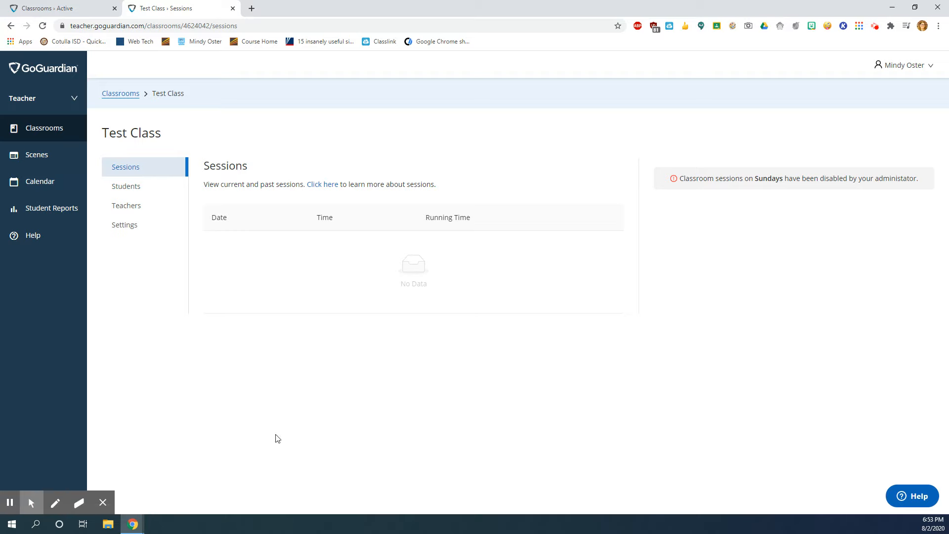
left_click(126, 190)
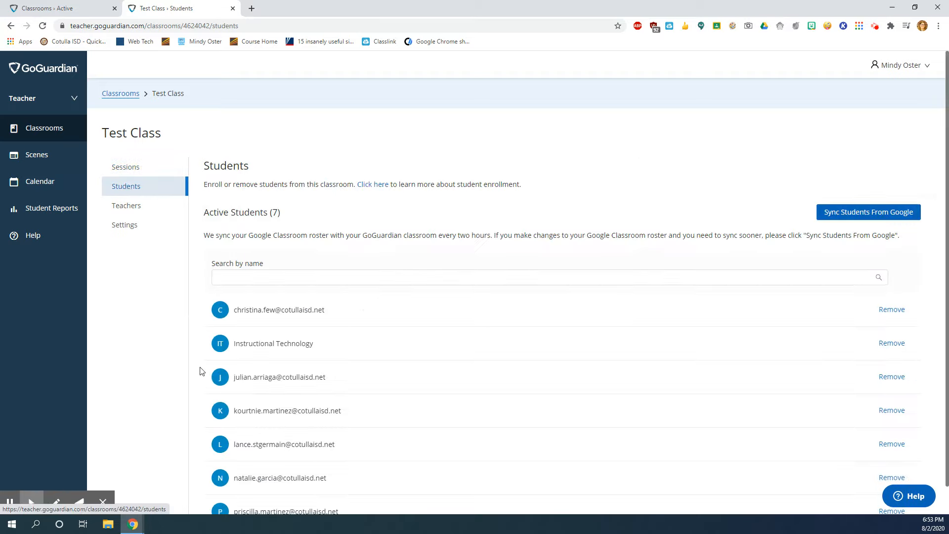
- Start adding a teacher to Test Class and view the available classroom roles without choosing one
left_click(161, 216)
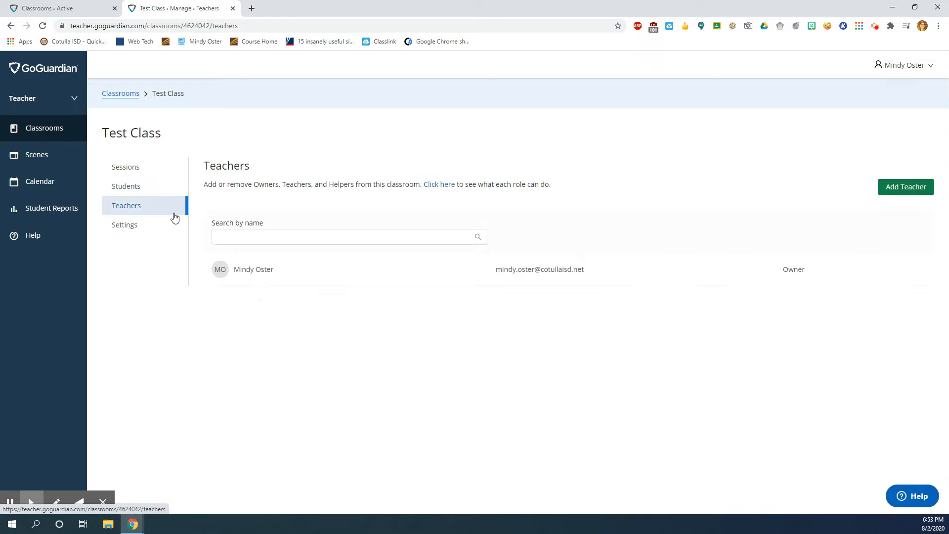
left_click(906, 188)
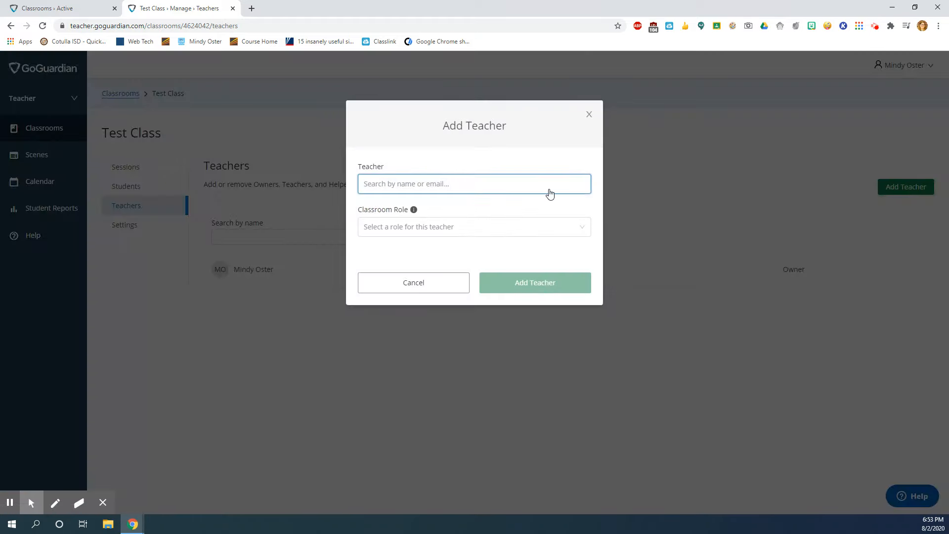
left_click(526, 234)
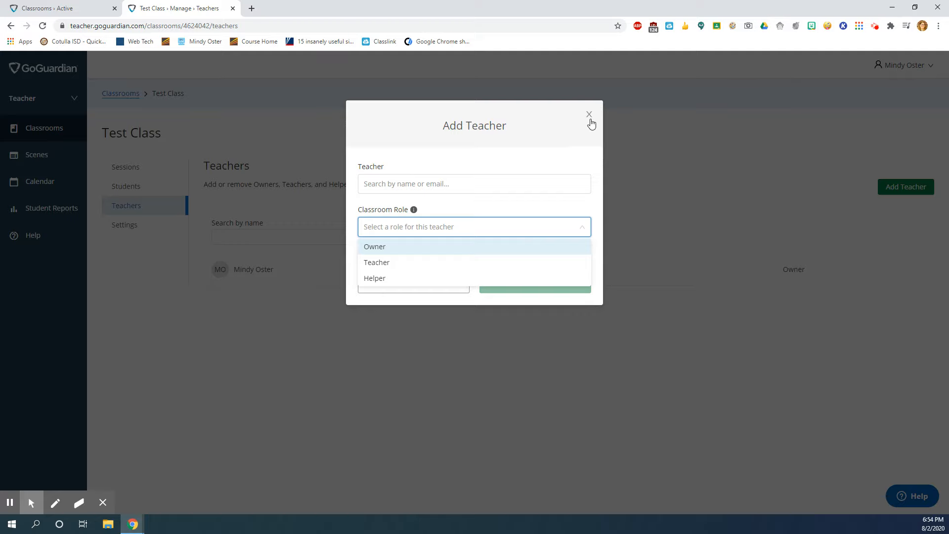
left_click(466, 223)
- Examine the permissions table in the help article on classroom roles, and leave the teacher form without adding anyone
left_click(417, 213)
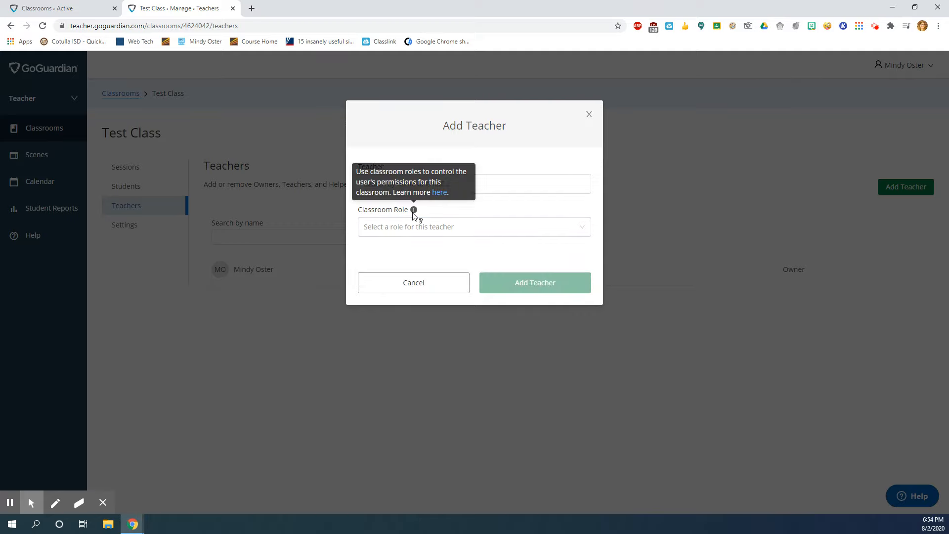
left_click(448, 191)
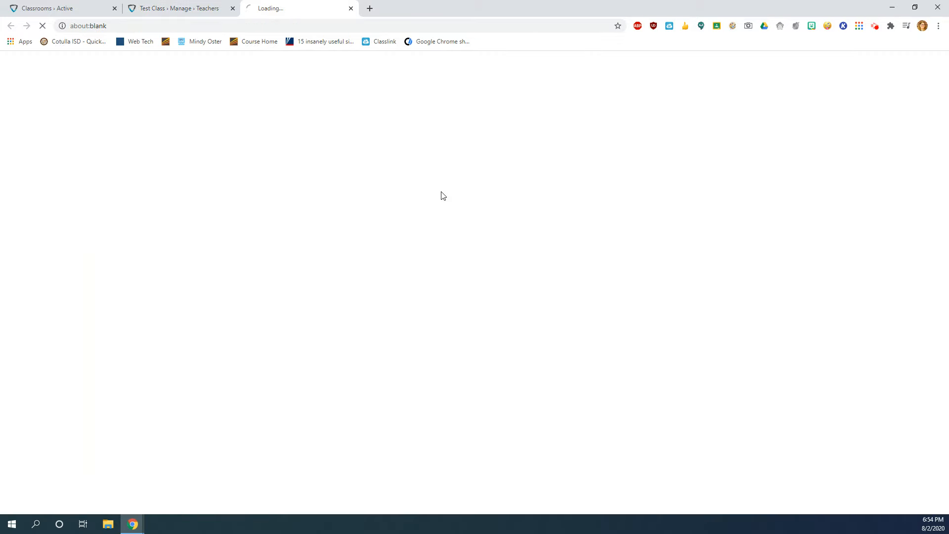
scroll(297, 201, "down", 15)
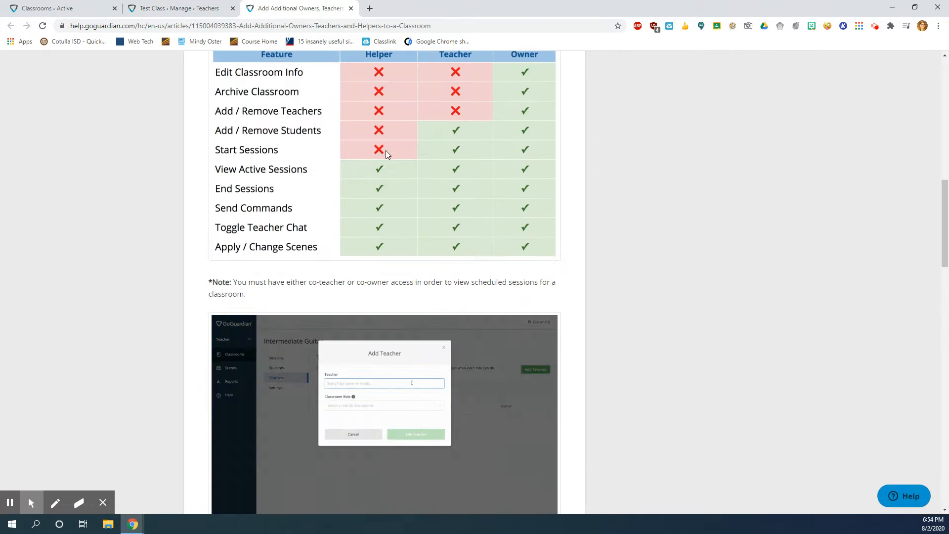
scroll(387, 151, "up", 1)
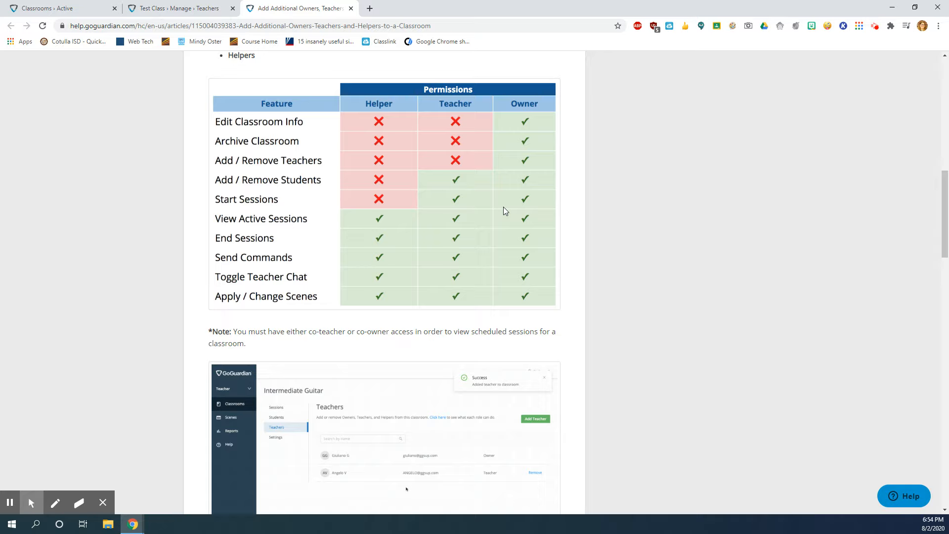
left_click(351, 9)
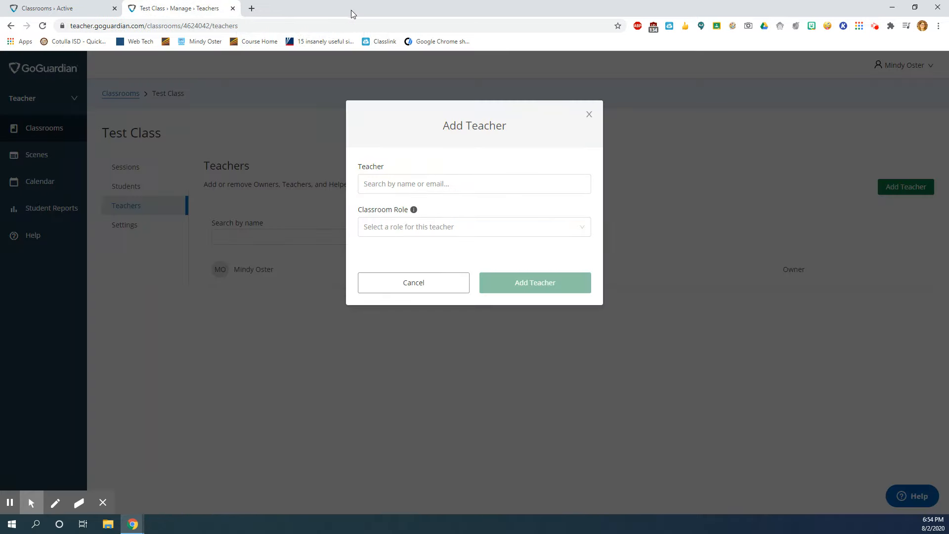
left_click(589, 115)
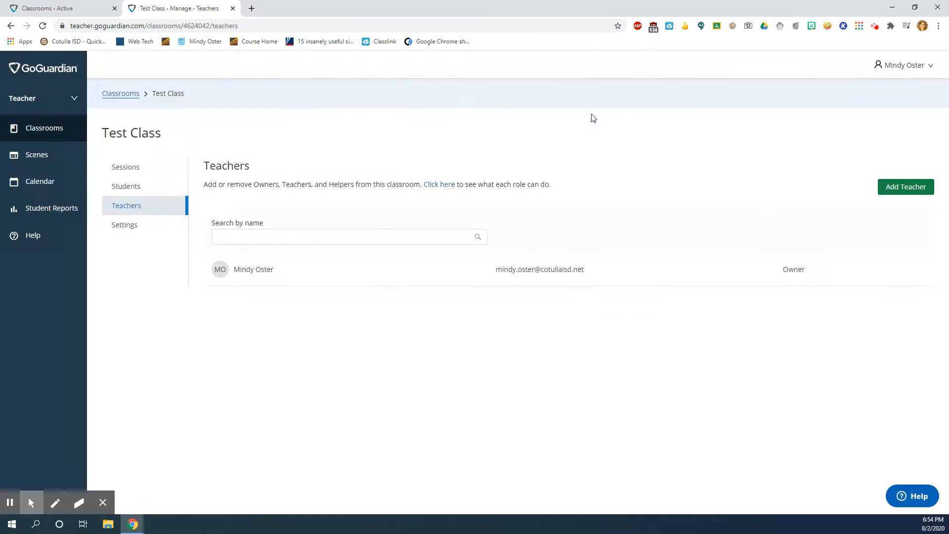
- Open the classroom information settings of Test Class and view the subject options without selecting one
left_click(140, 224)
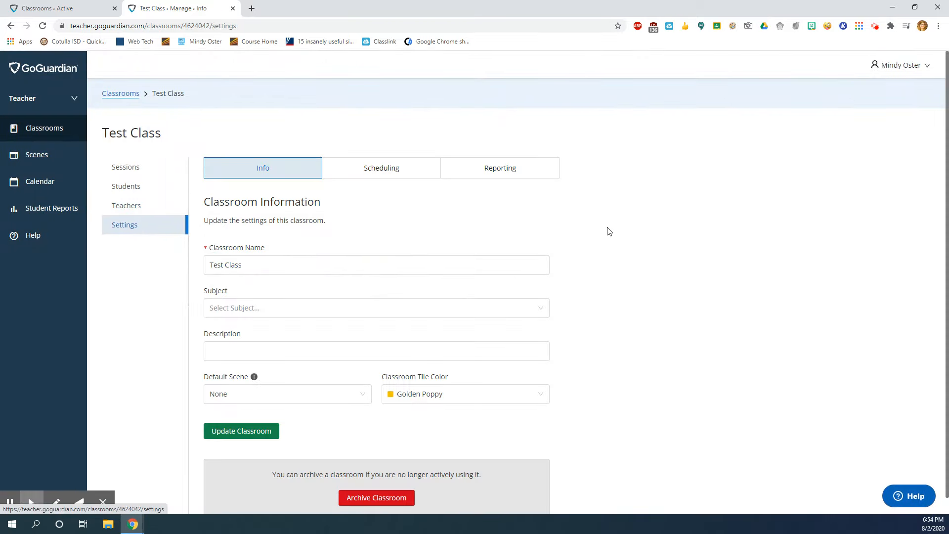
left_click(218, 308)
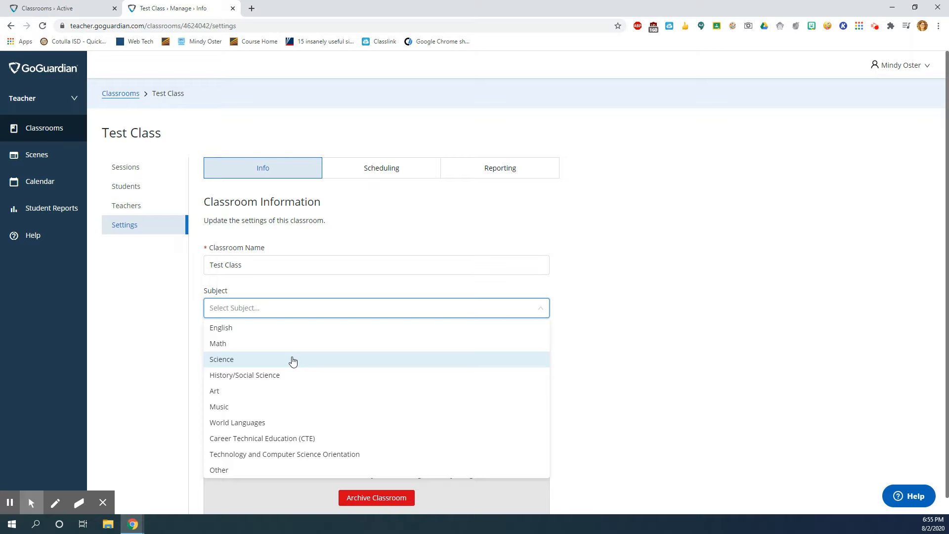
left_click(693, 303)
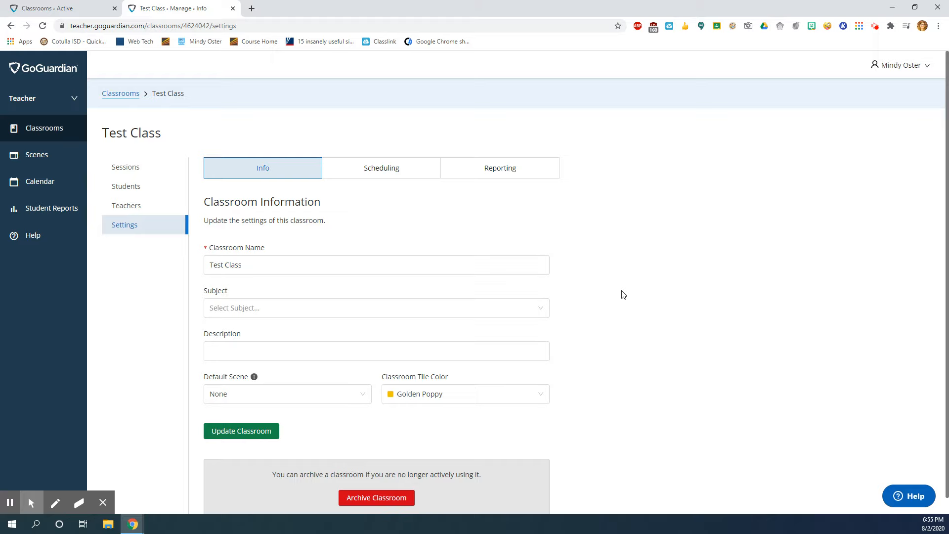
- Set the tile color of Test Class to Flamingo Pink and save the classroom update
left_click(313, 351)
scroll(275, 338, "down", 1)
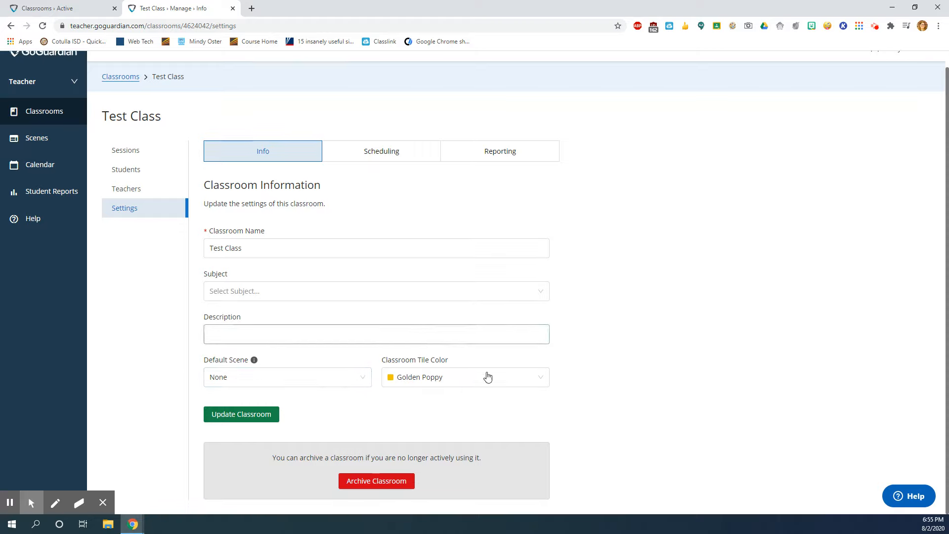
left_click(530, 384)
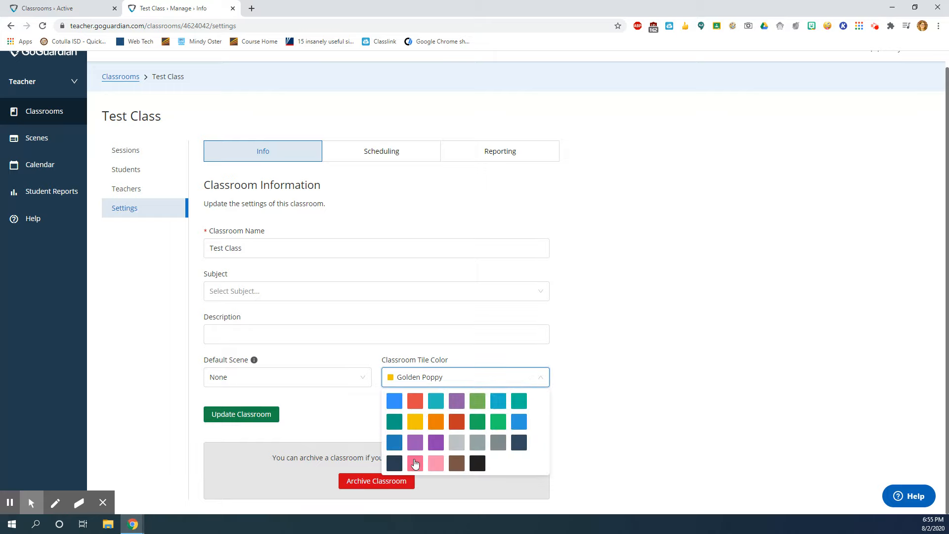
left_click(441, 468)
left_click(254, 419)
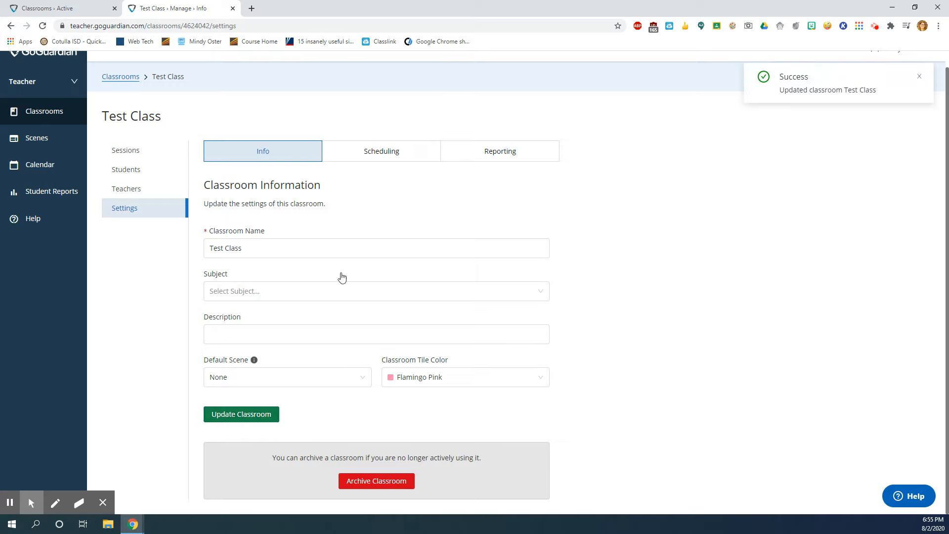
- Return to the active classrooms list, reopen Test Class, and view its students and teachers
left_click(53, 121)
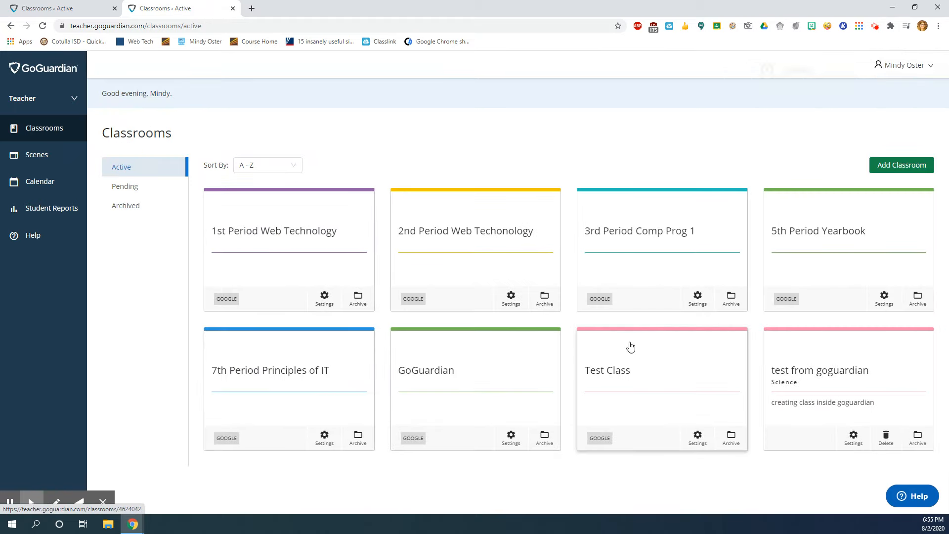
left_click(640, 381)
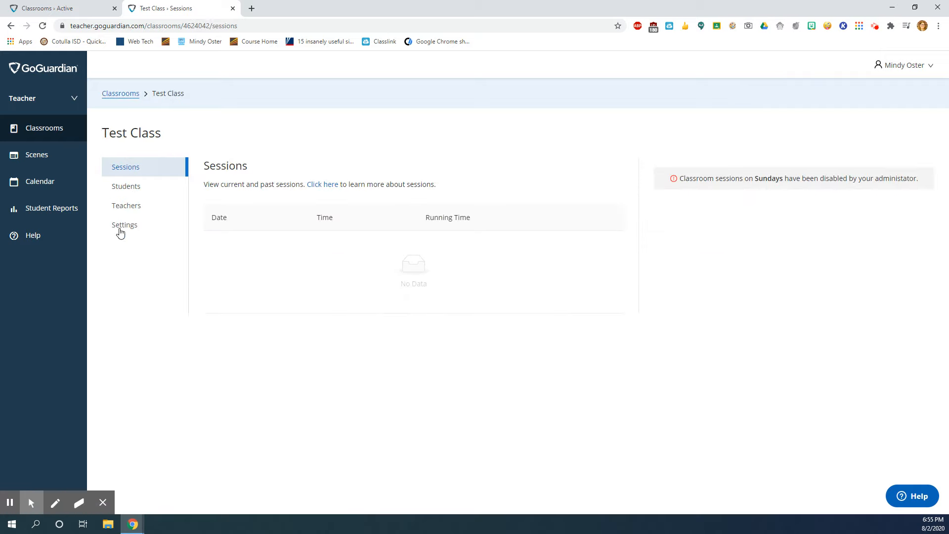
left_click(131, 190)
left_click(128, 206)
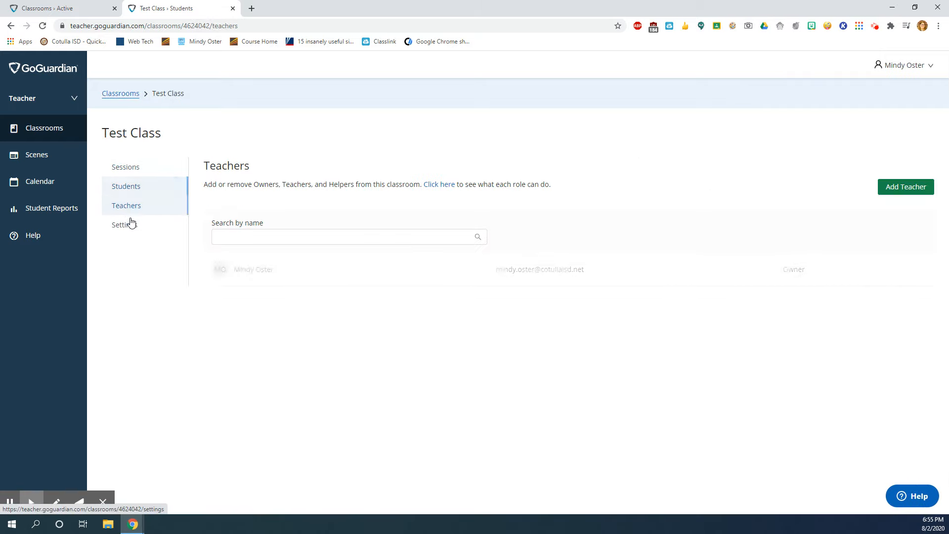
- Review the scheduling and reporting preferences in the settings of Test Class without changing them
left_click(131, 225)
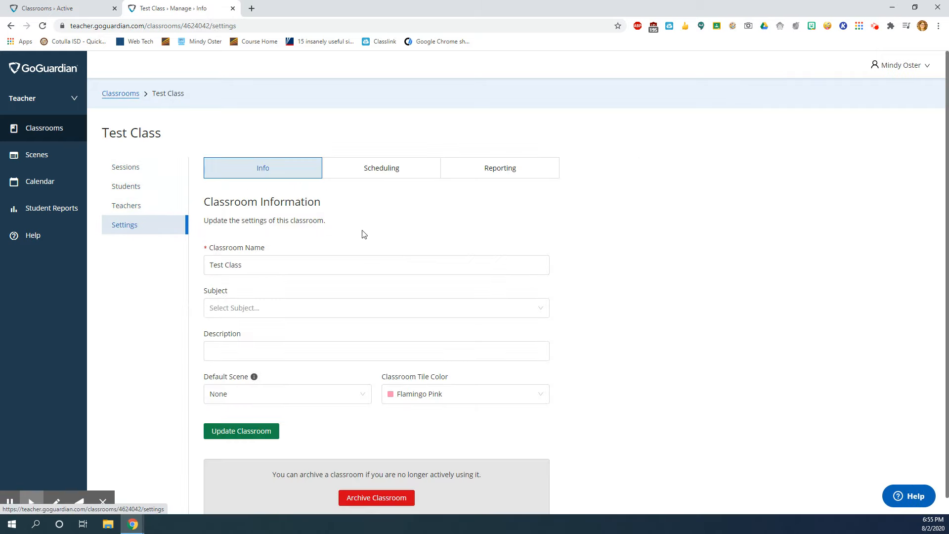
left_click(419, 172)
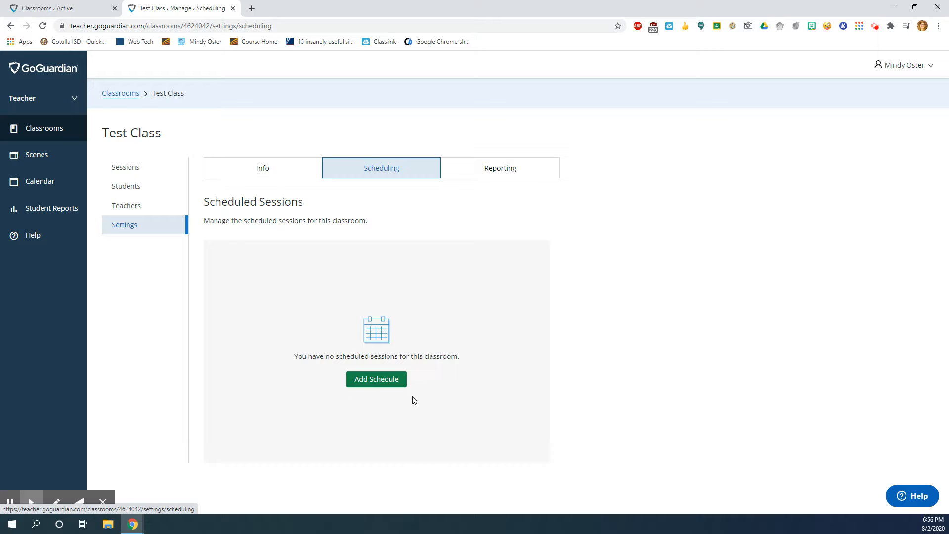
left_click(511, 170)
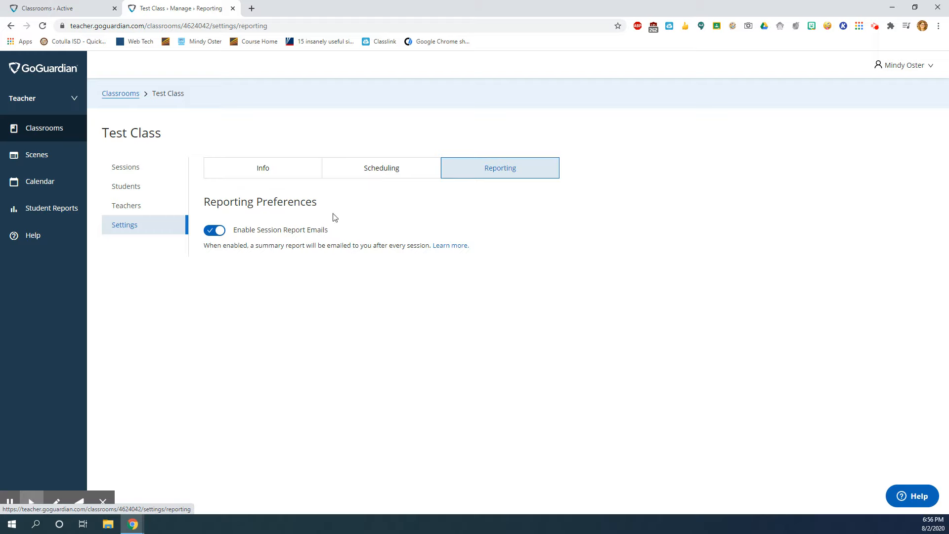
- Return to the active classrooms list, view the form for adding a classroom, and close it without adding one
left_click(43, 132)
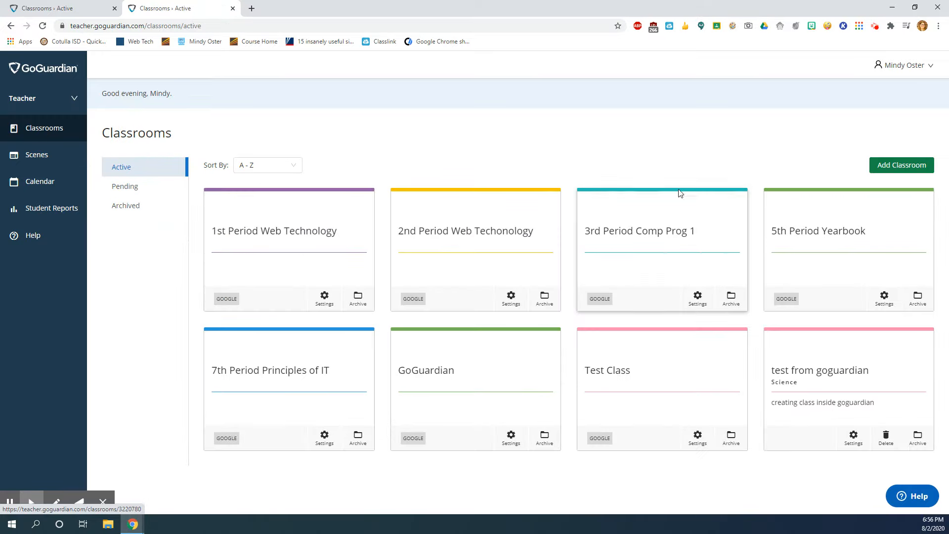
left_click(878, 167)
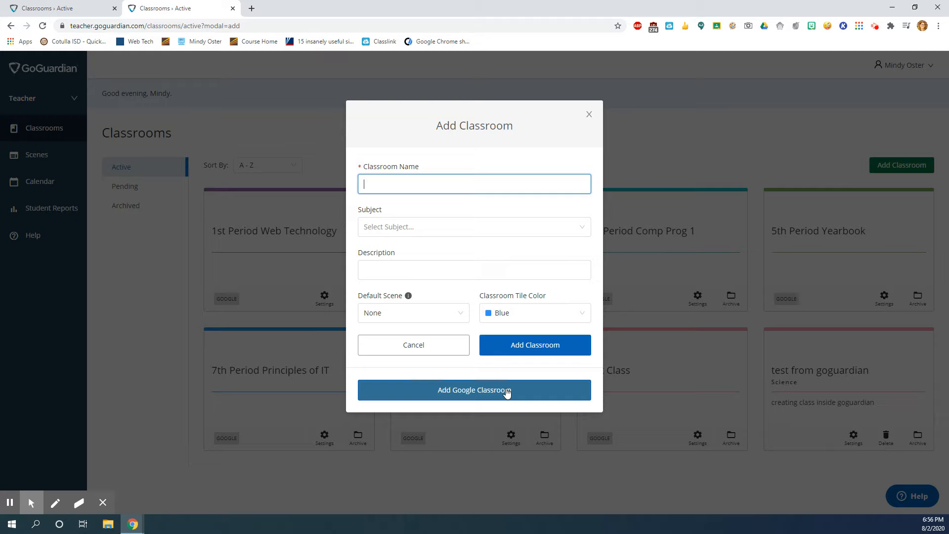
left_click(589, 115)
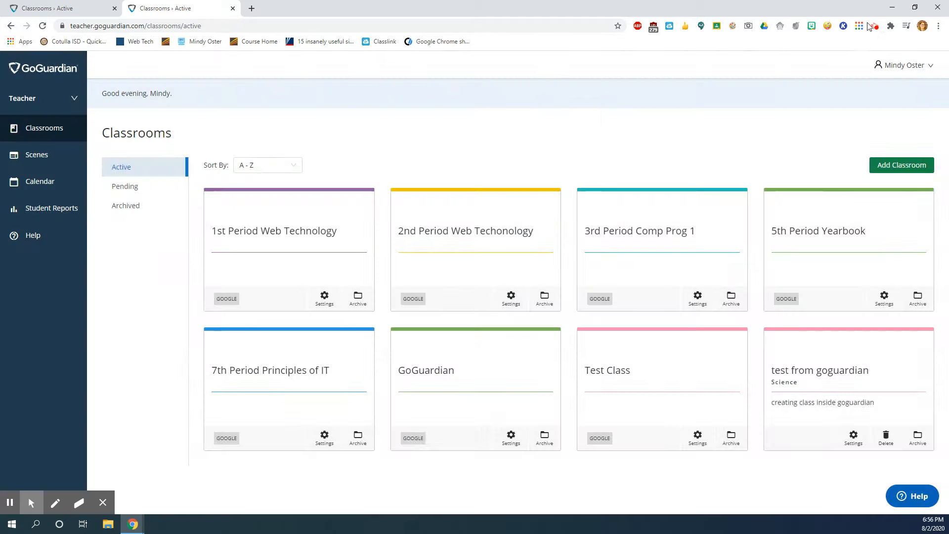
left_click(876, 27)
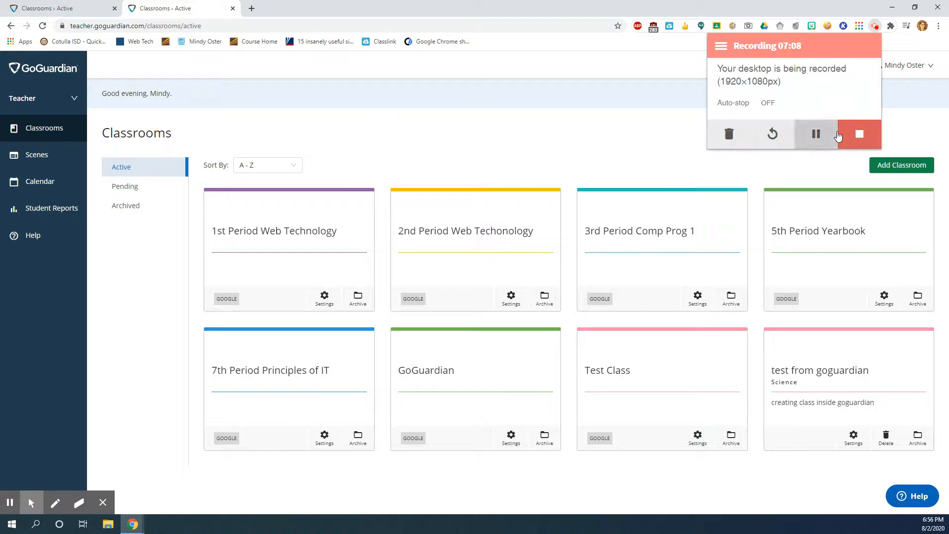